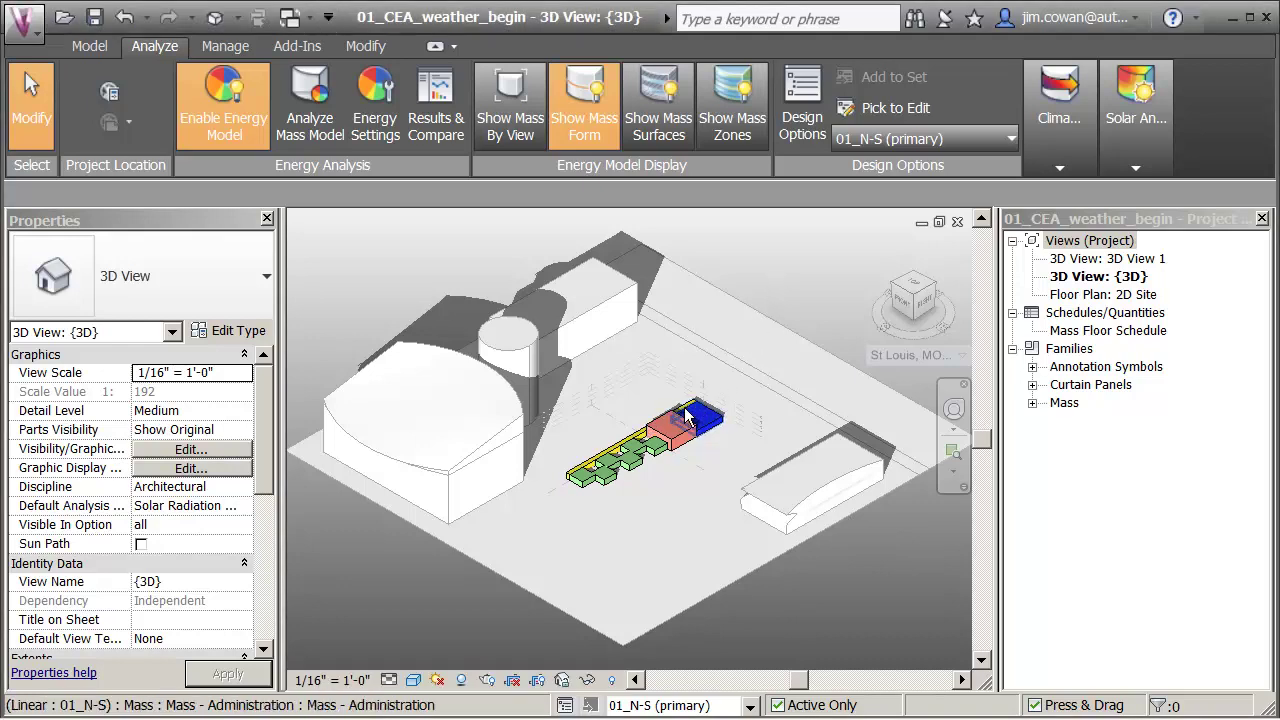
- Identify the individual program masses in the middle of the site, including Administration and Gymnasium
key(Tab)
key(Tab)
key(Tab)
key(Tab)
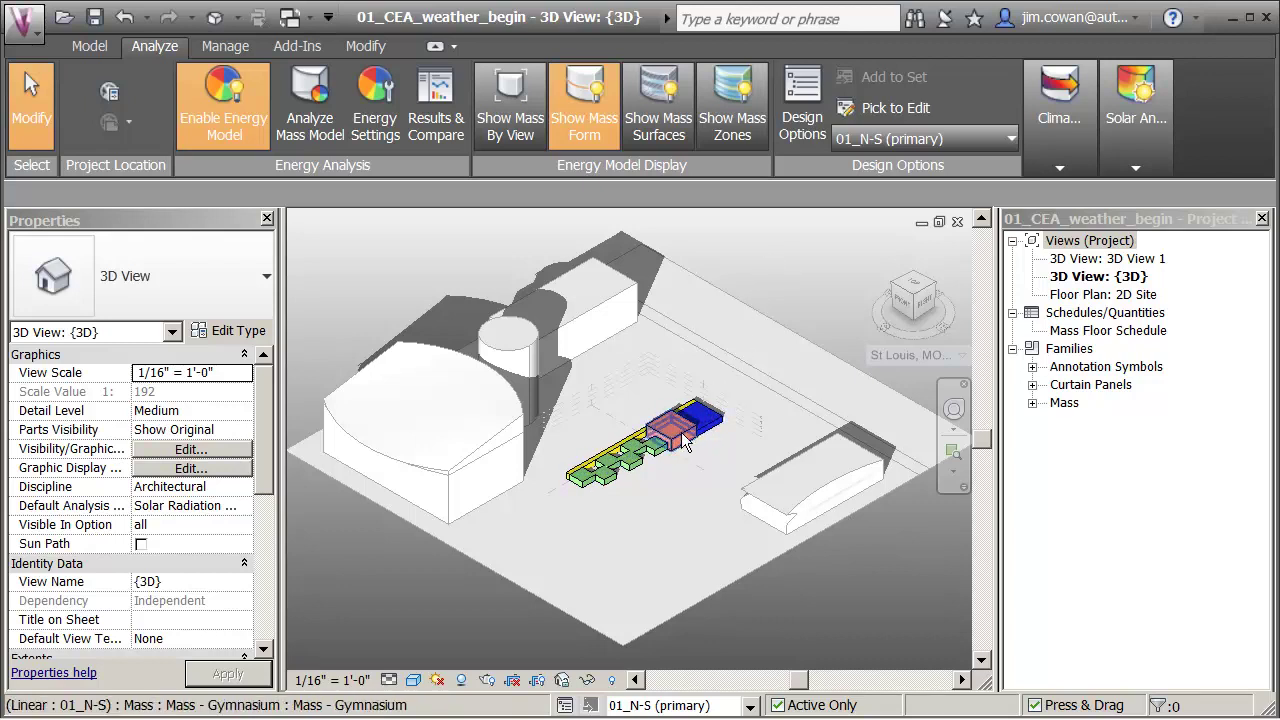
- Check where the project location can be set through the view's location option and Sun Settings, and leave both unchanged
click(892, 359)
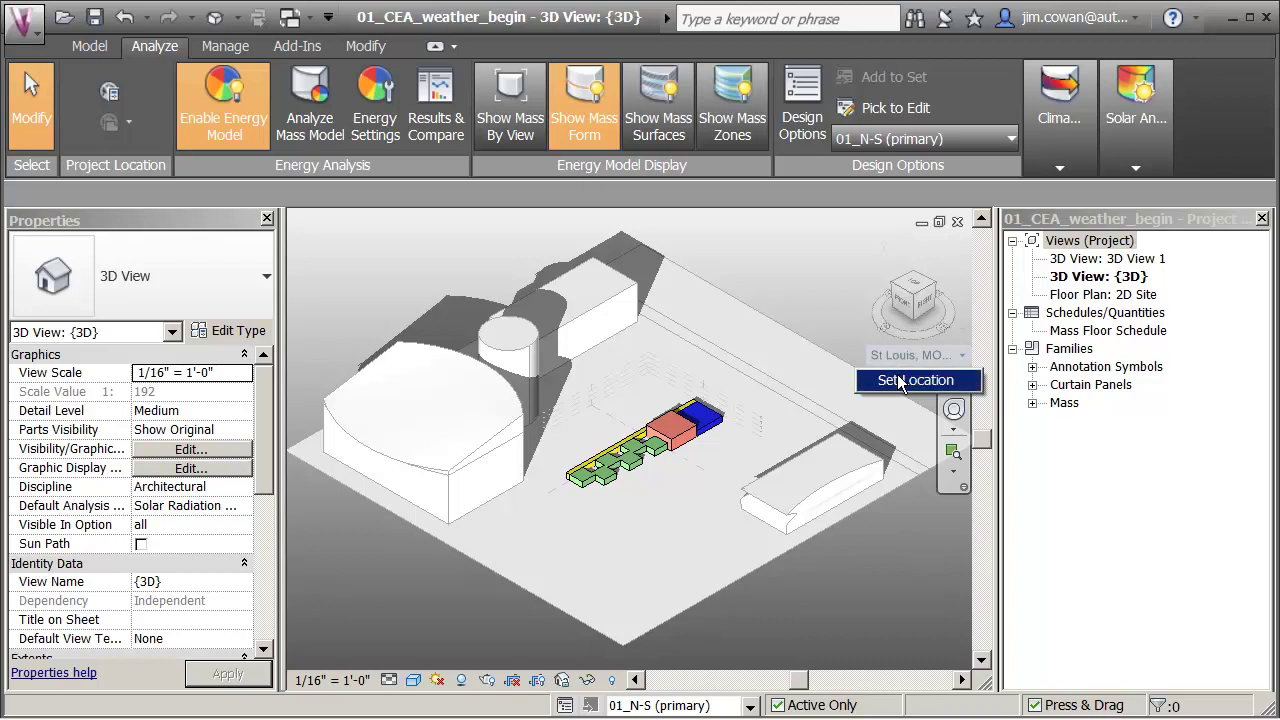
click(437, 681)
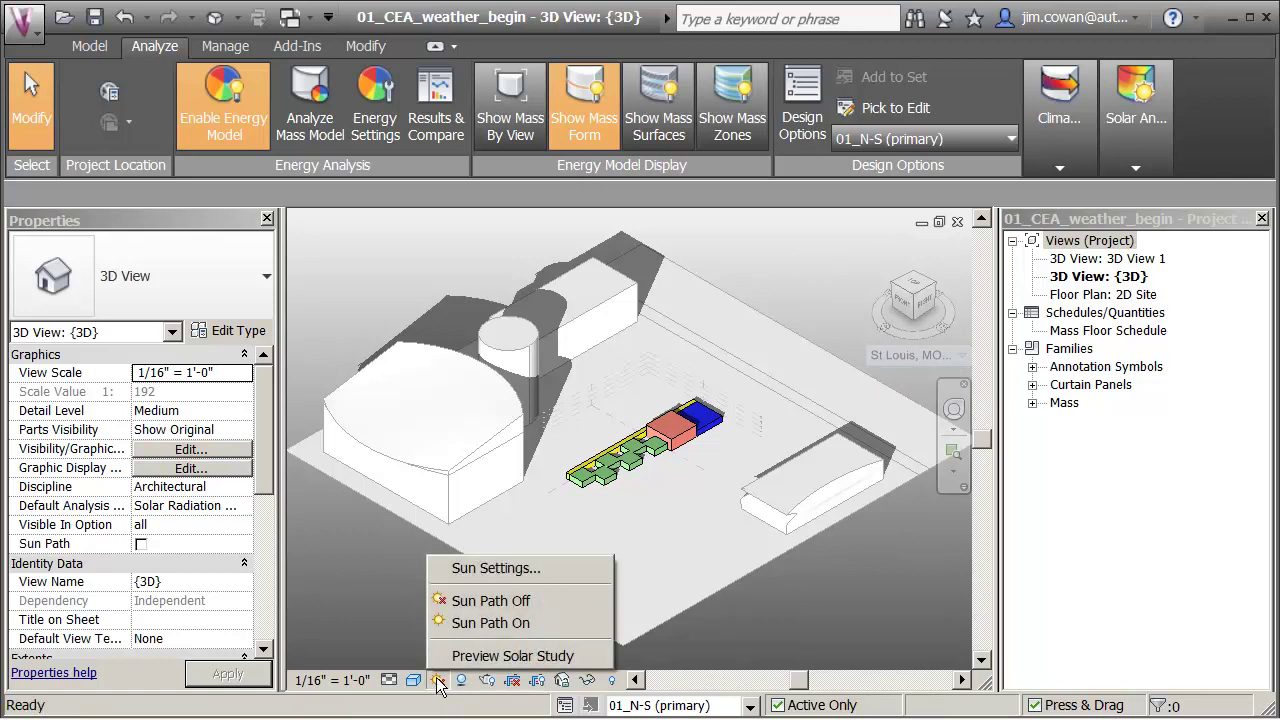
click(484, 568)
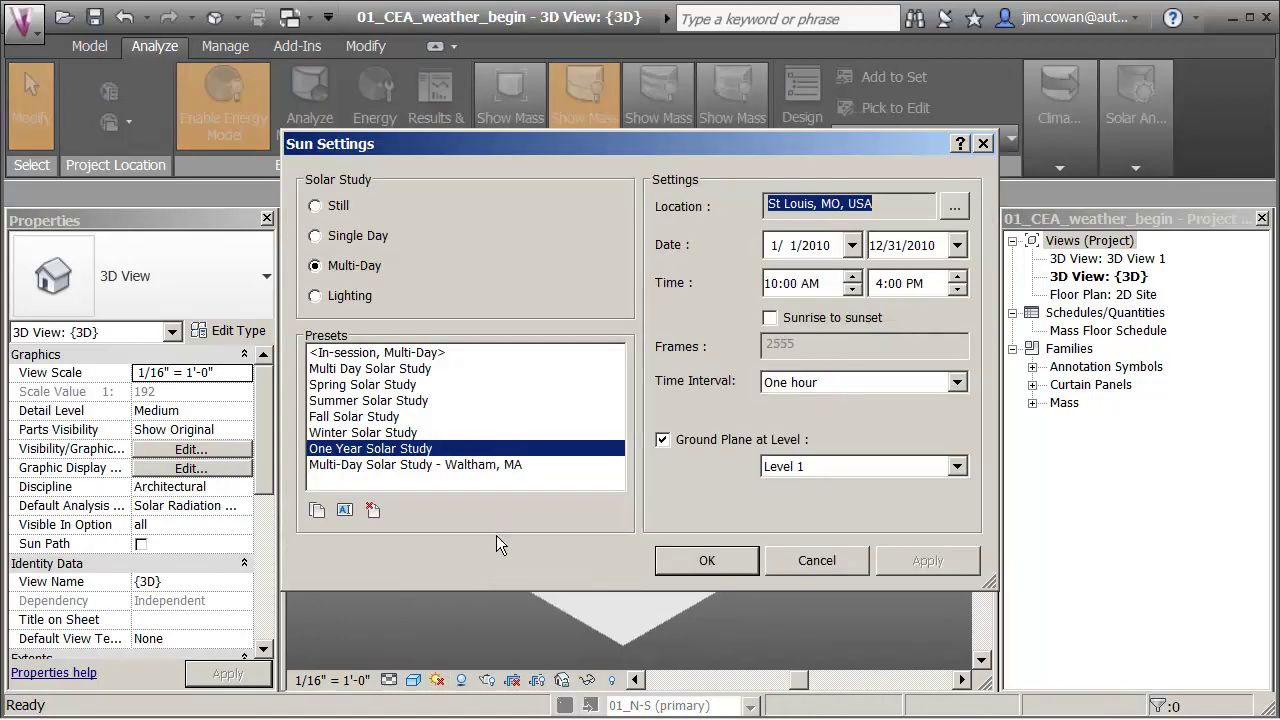
click(955, 205)
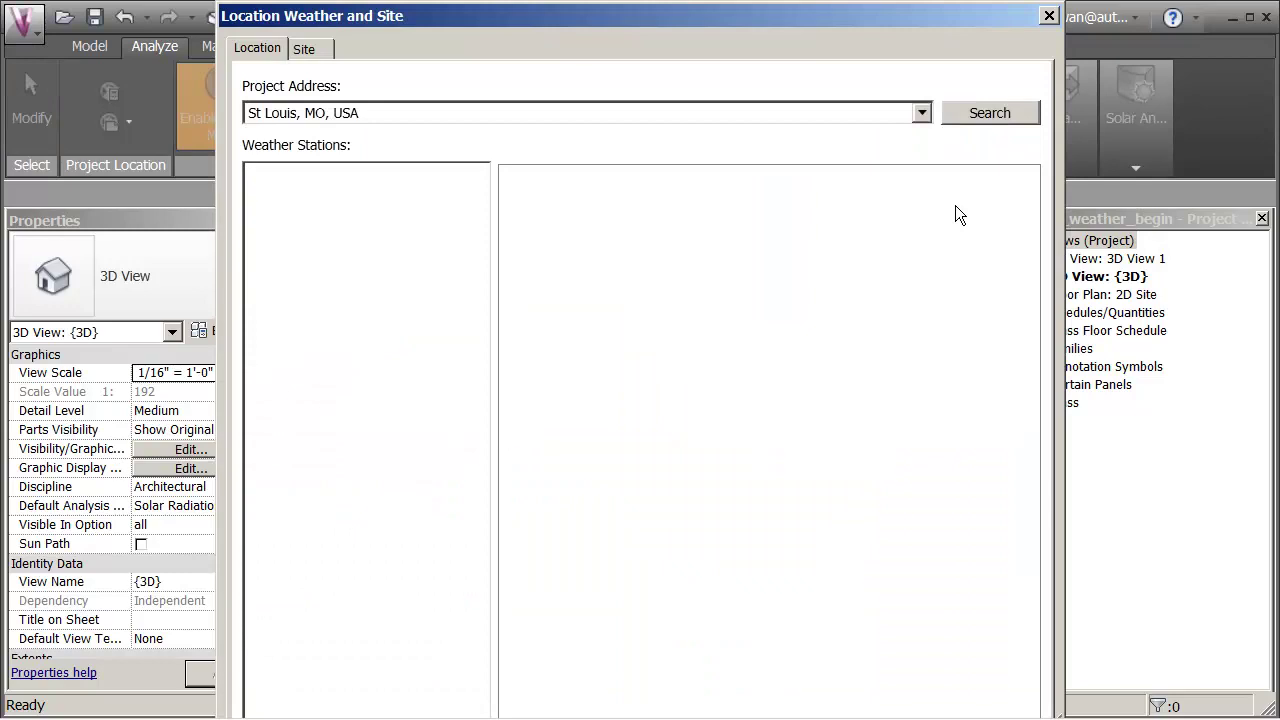
click(1048, 16)
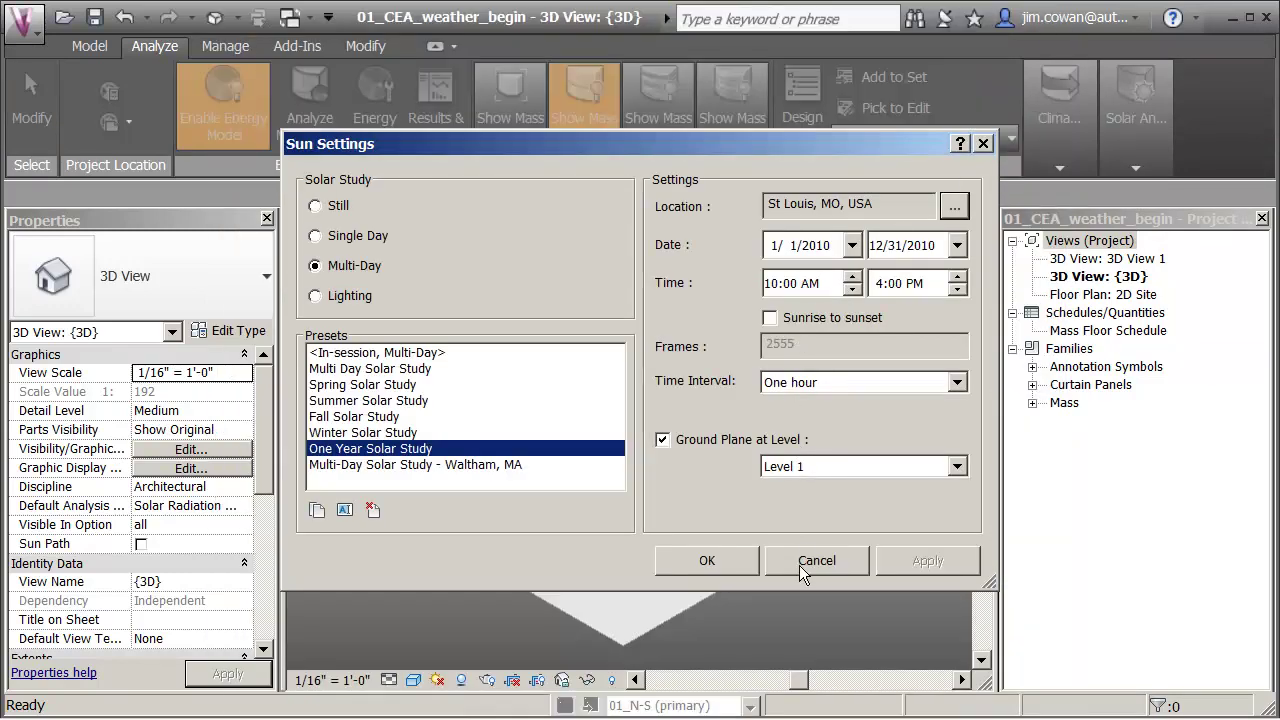
click(805, 558)
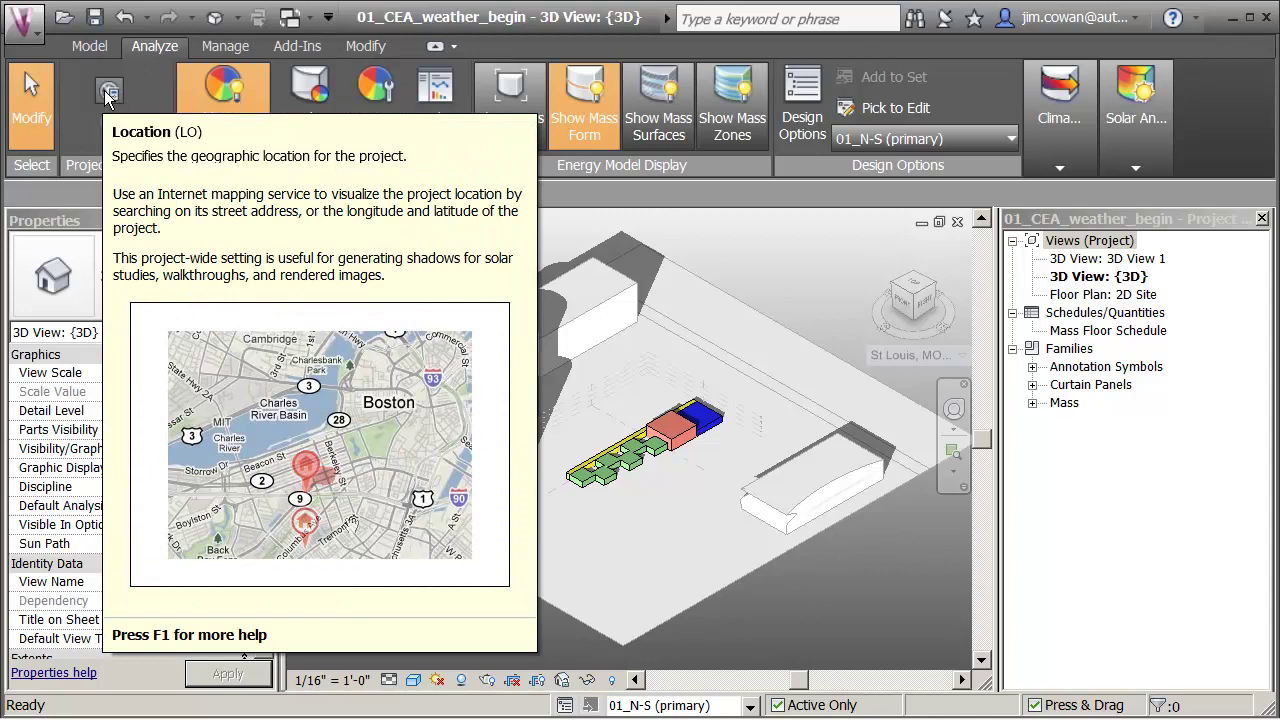
- Open the project location settings and search for San Francisco Airport as the project address
click(106, 92)
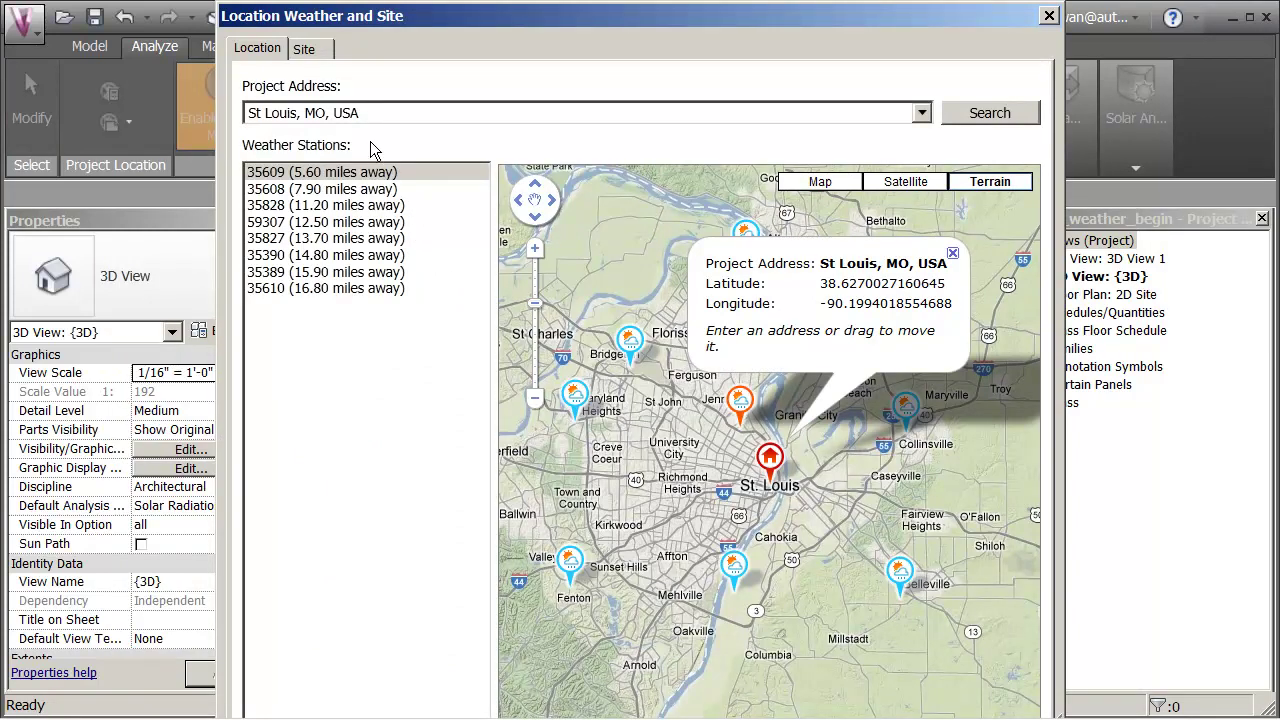
click(374, 114)
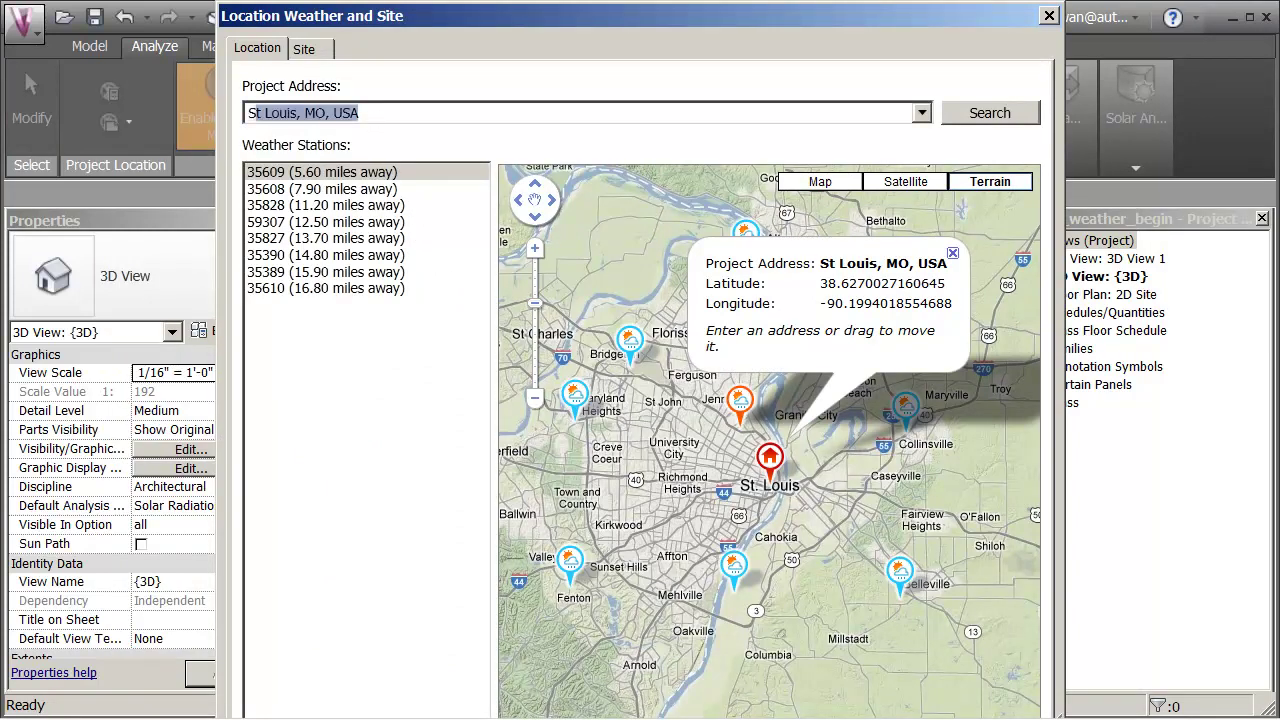
text(San Franci)
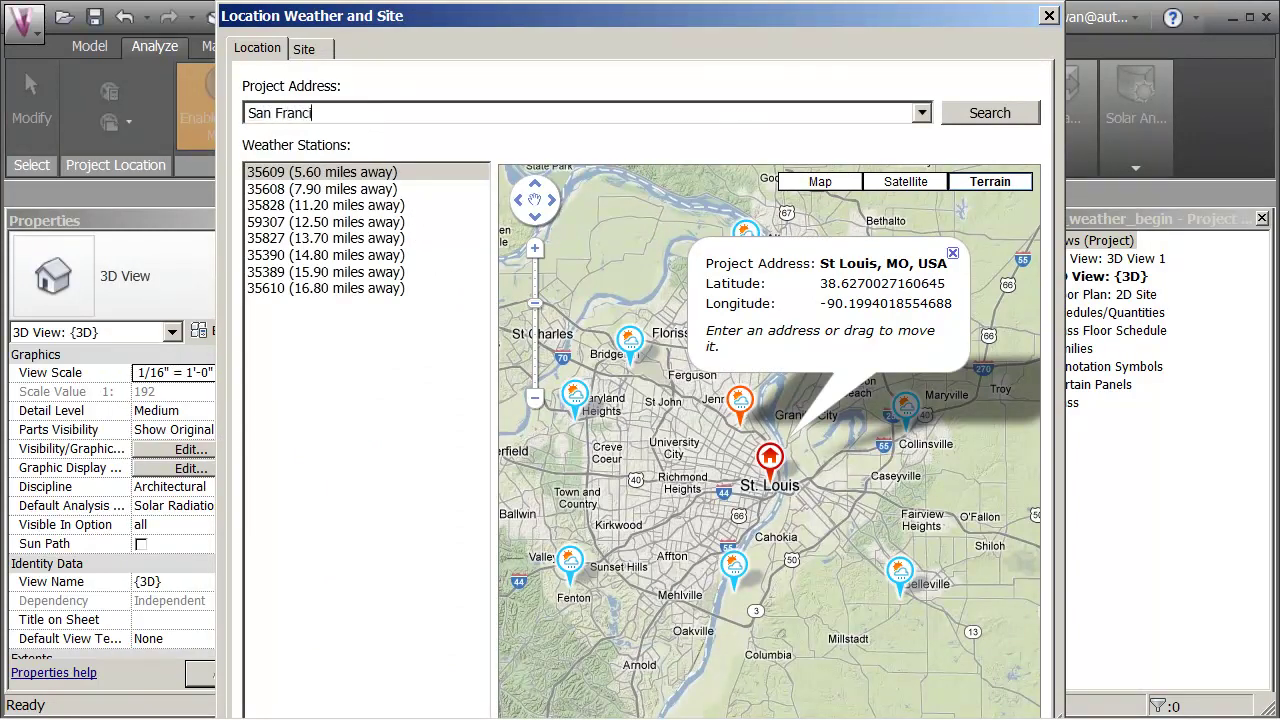
text(sco Airport)
key(Return)
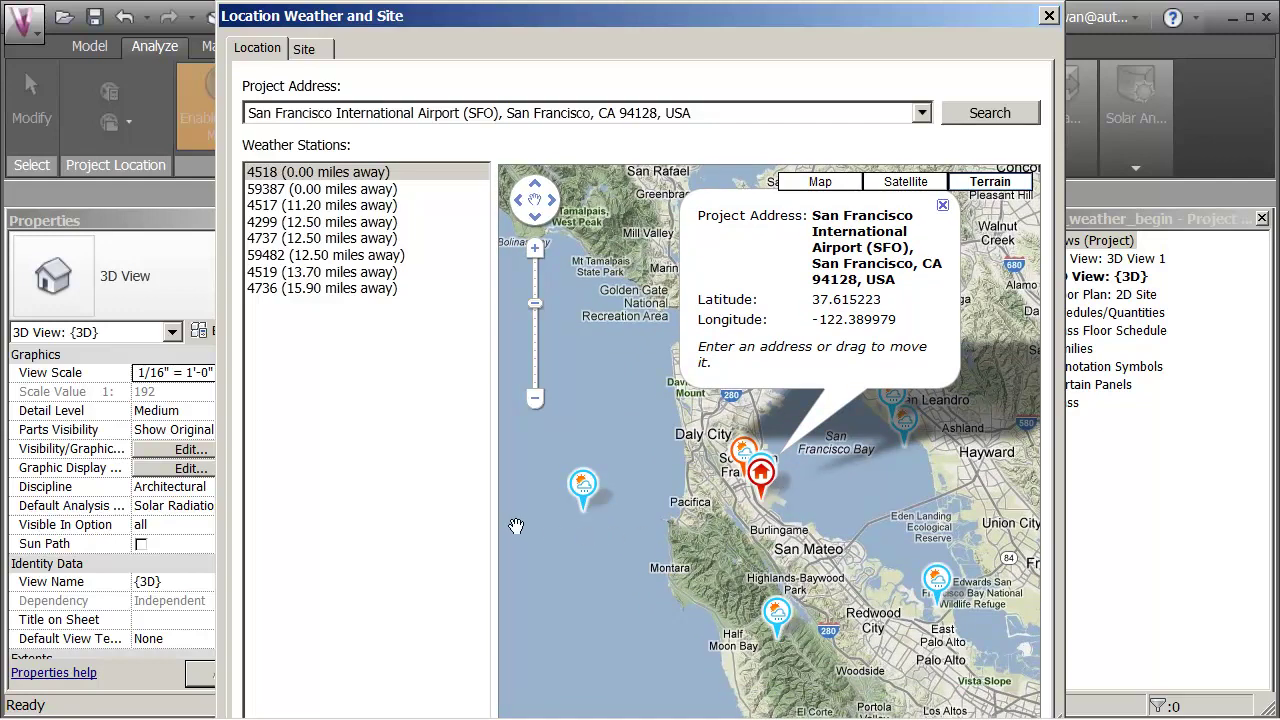
- Examine the year, distance and elevation details of the weather stations around San Francisco International Airport
mouse_move(737, 453)
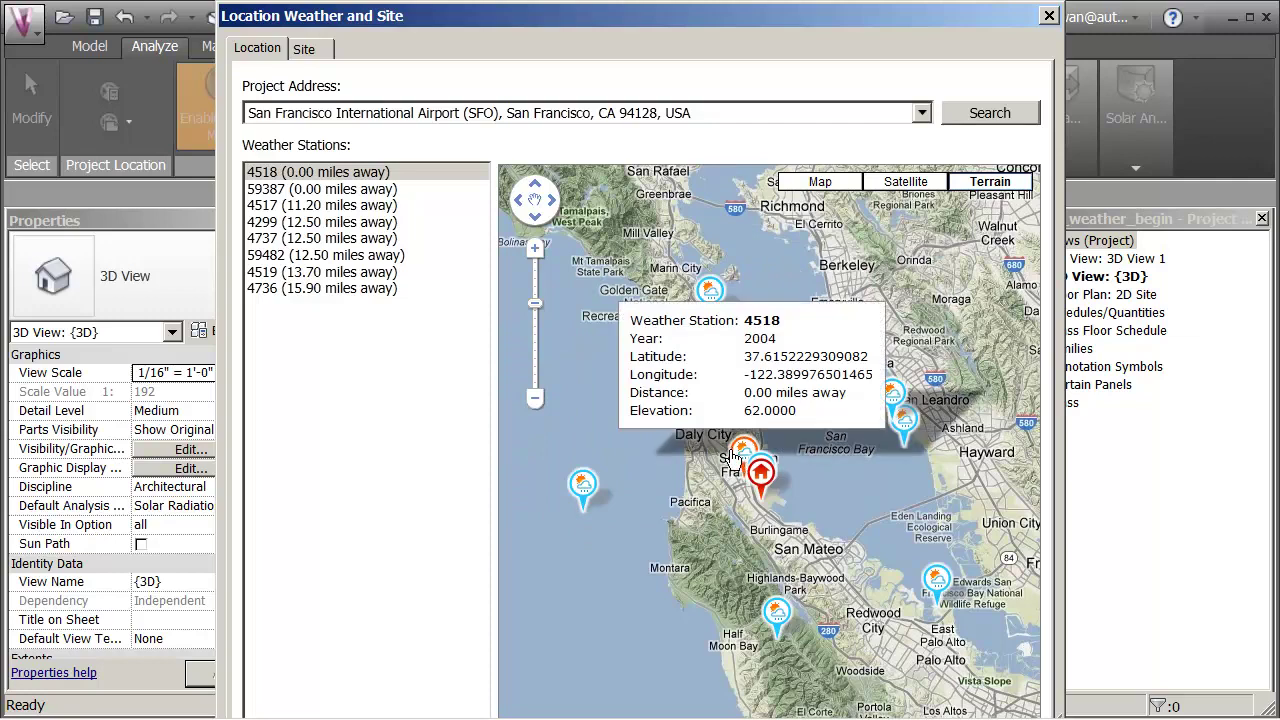
mouse_move(585, 487)
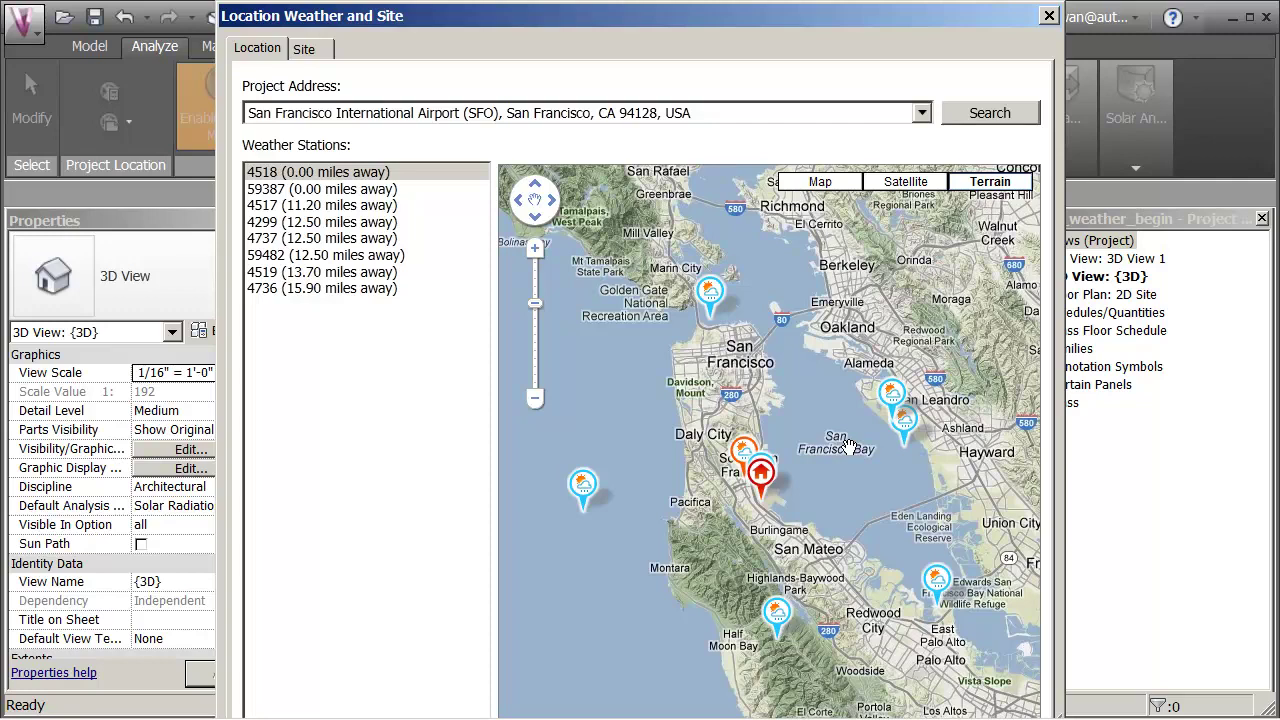
mouse_move(907, 394)
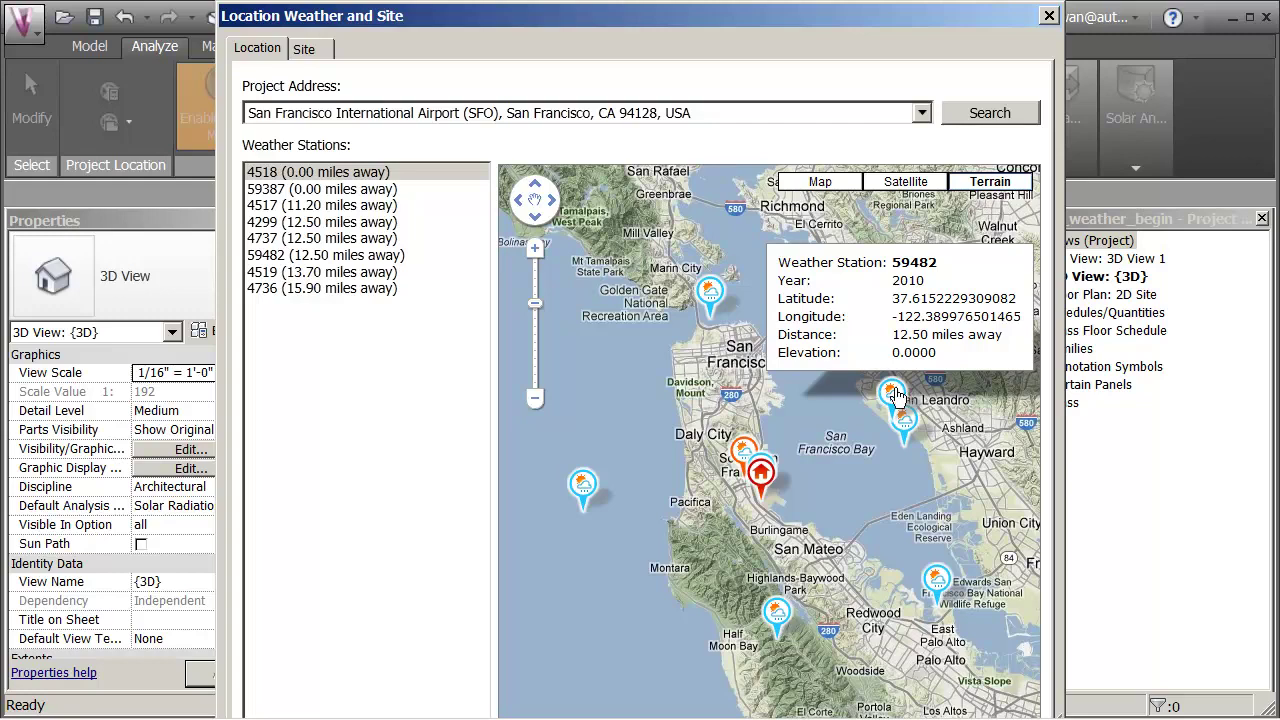
mouse_move(770, 467)
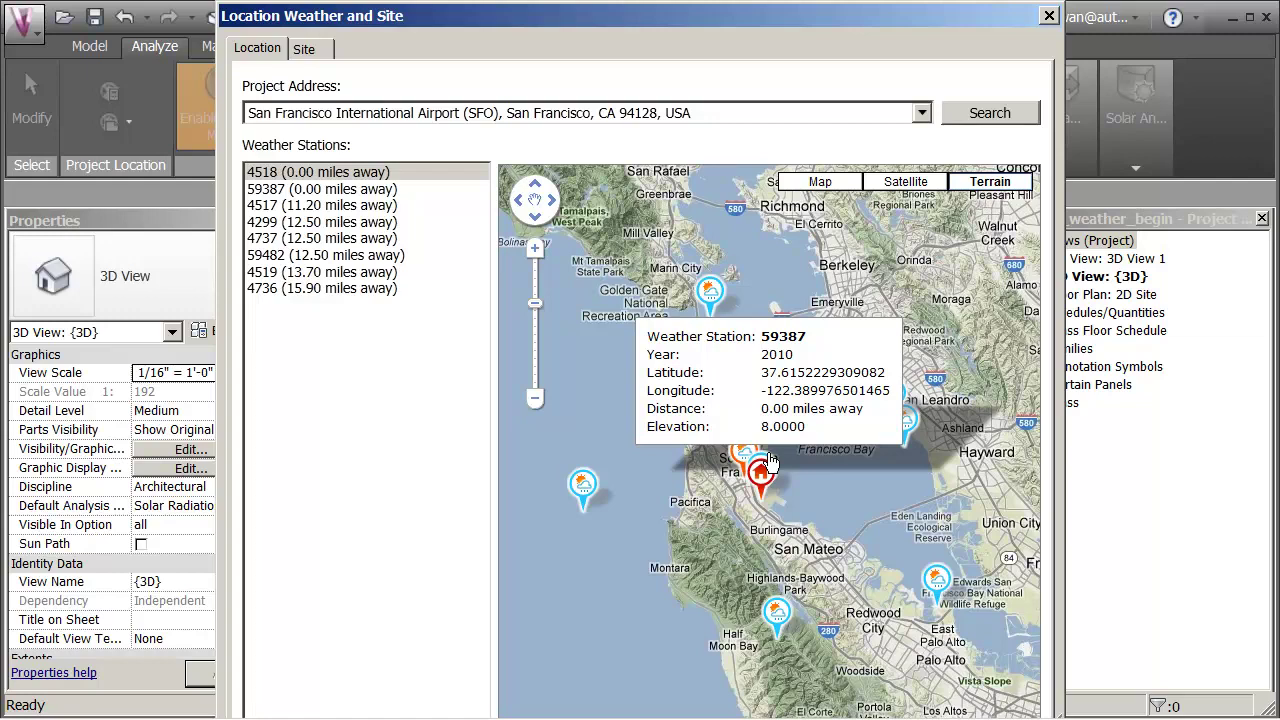
mouse_move(777, 622)
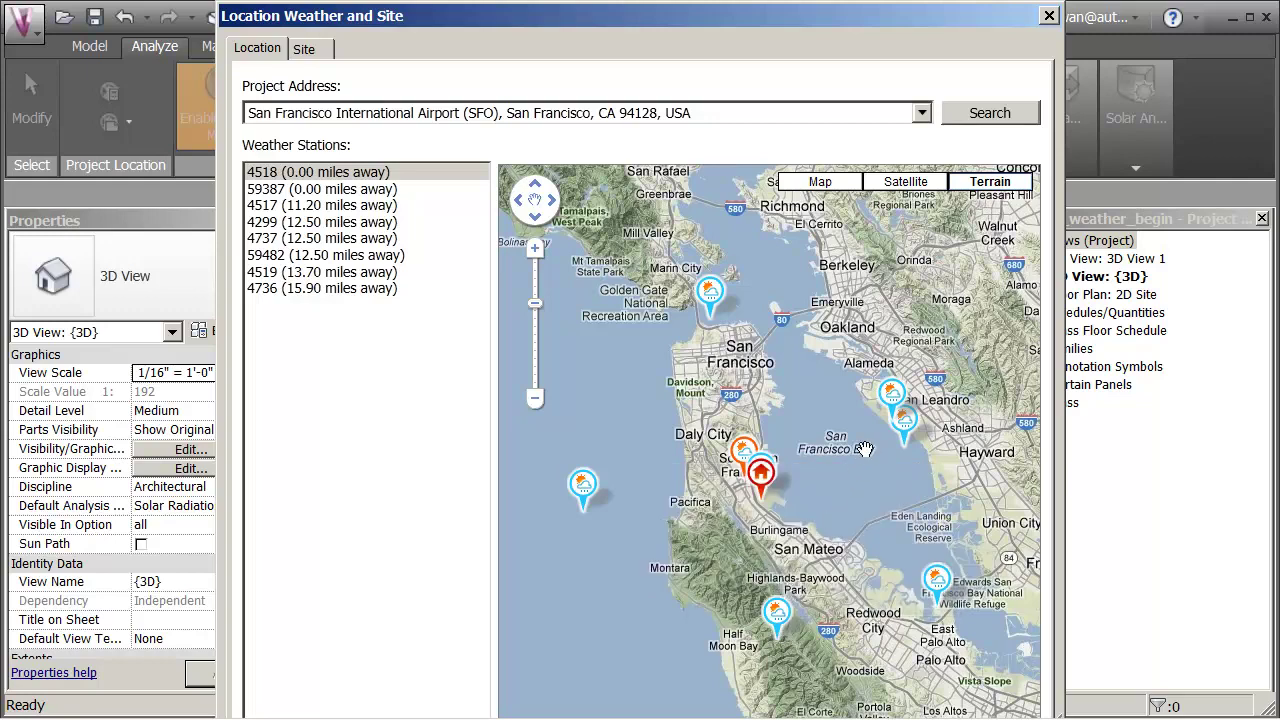
mouse_move(889, 410)
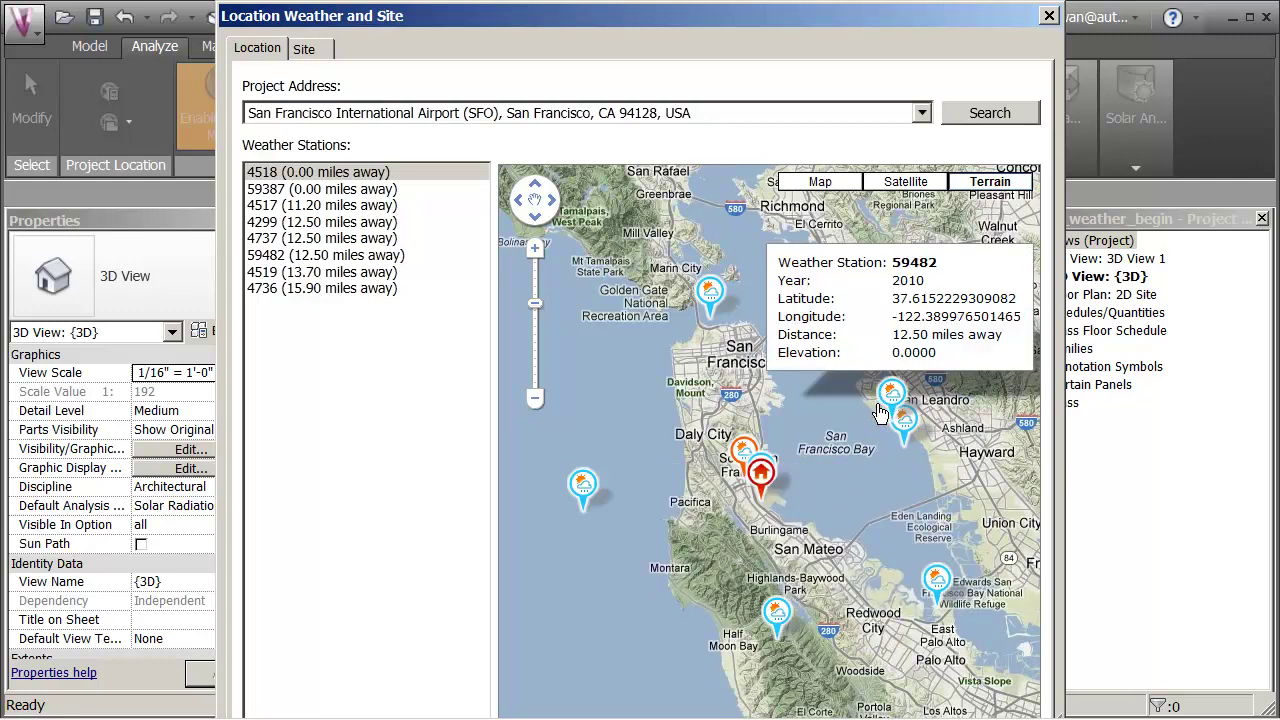
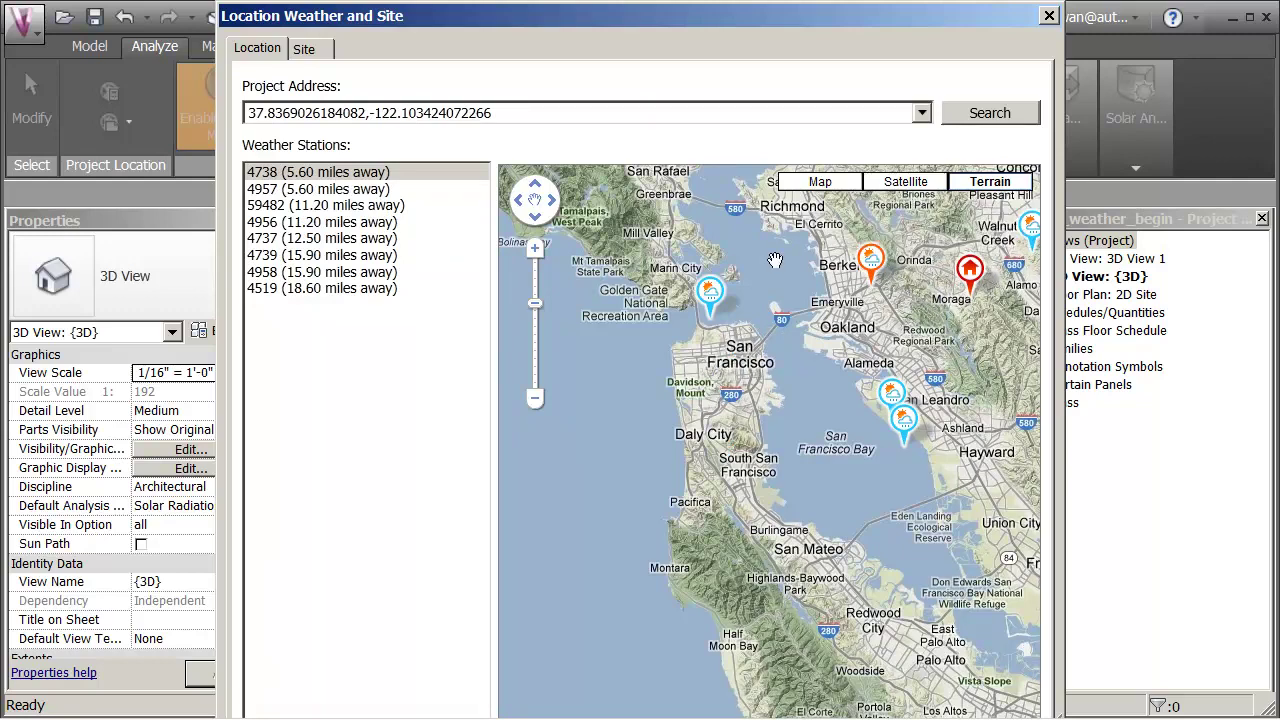
- Reposition the project marker from near Moraga to the shoreline at Oyster Point, north of the airport, at about 37.6615, -122.3791
mouse_move(968, 298)
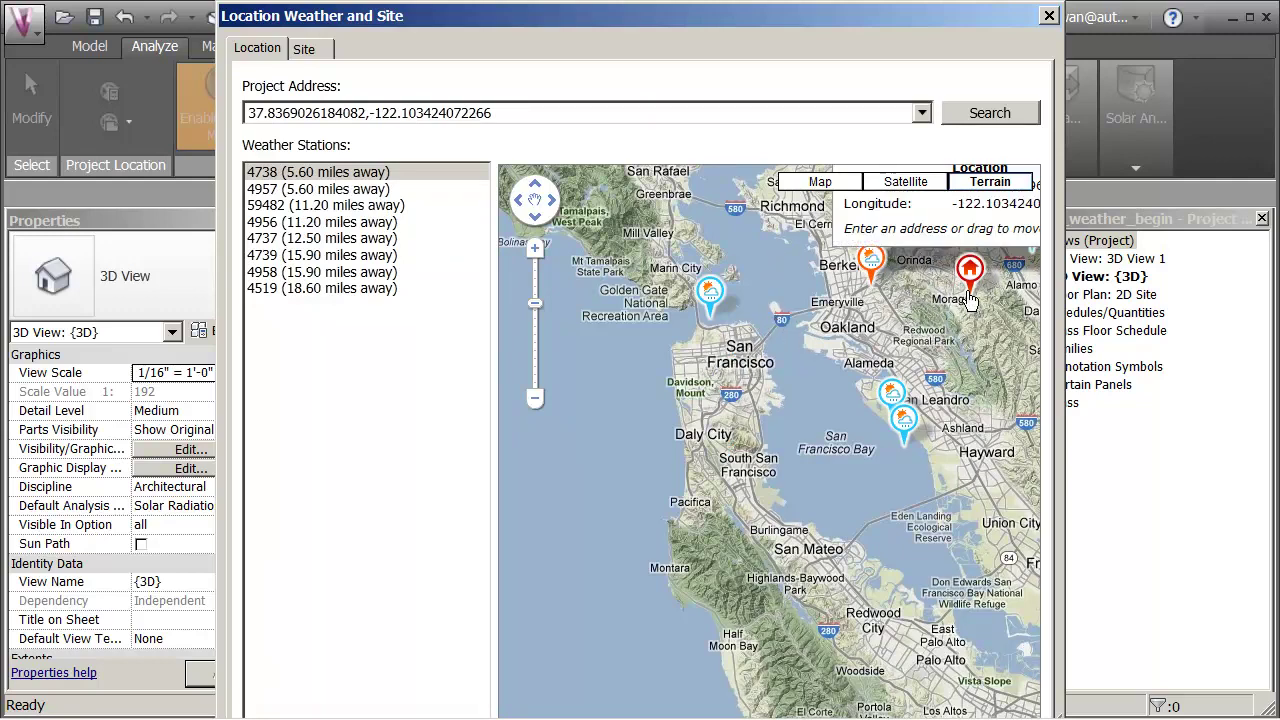
mouse_move(965, 297)
mouse_down()
mouse_move(875, 322)
mouse_move(780, 400)
mouse_move(761, 472)
mouse_up()
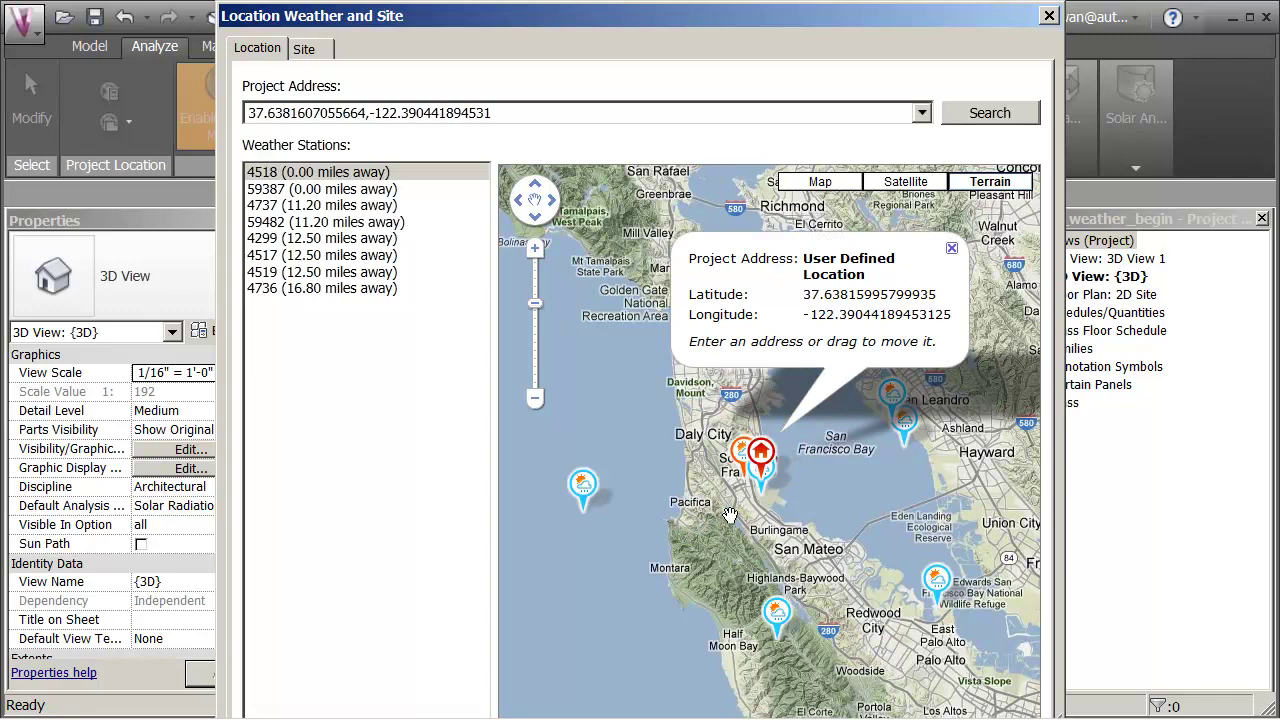
click(535, 248)
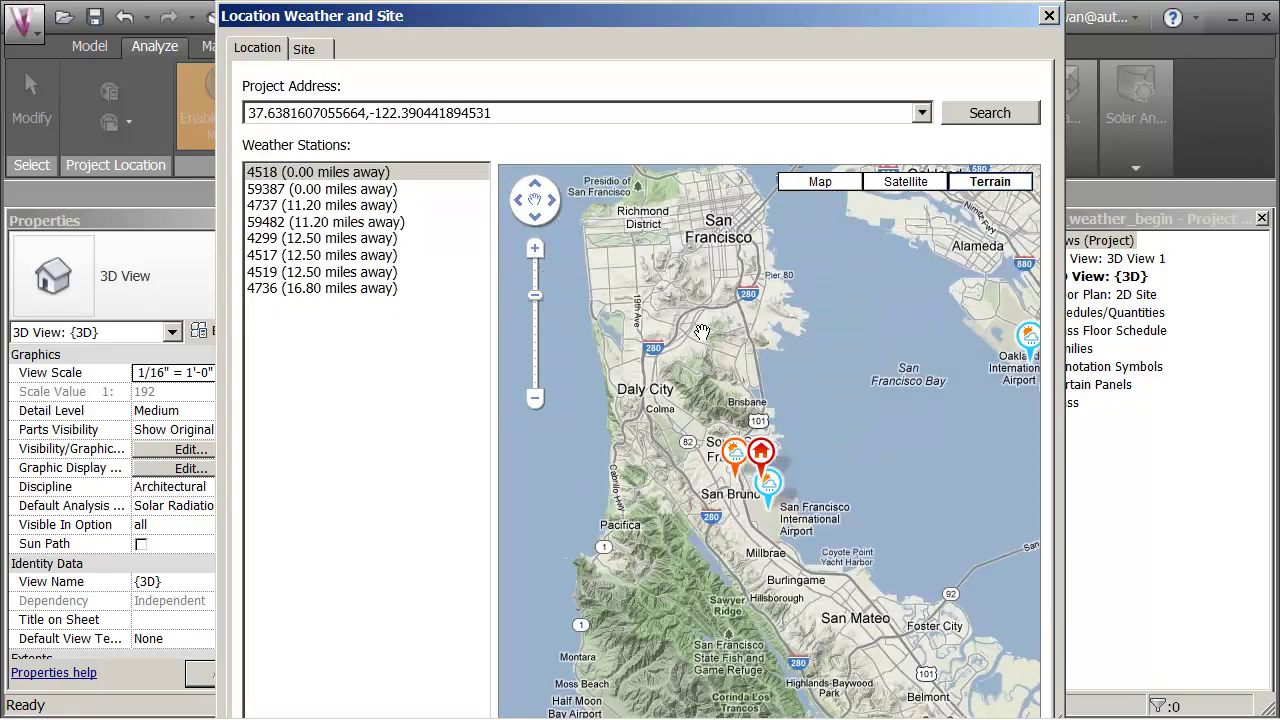
scroll(722, 336, up, 1)
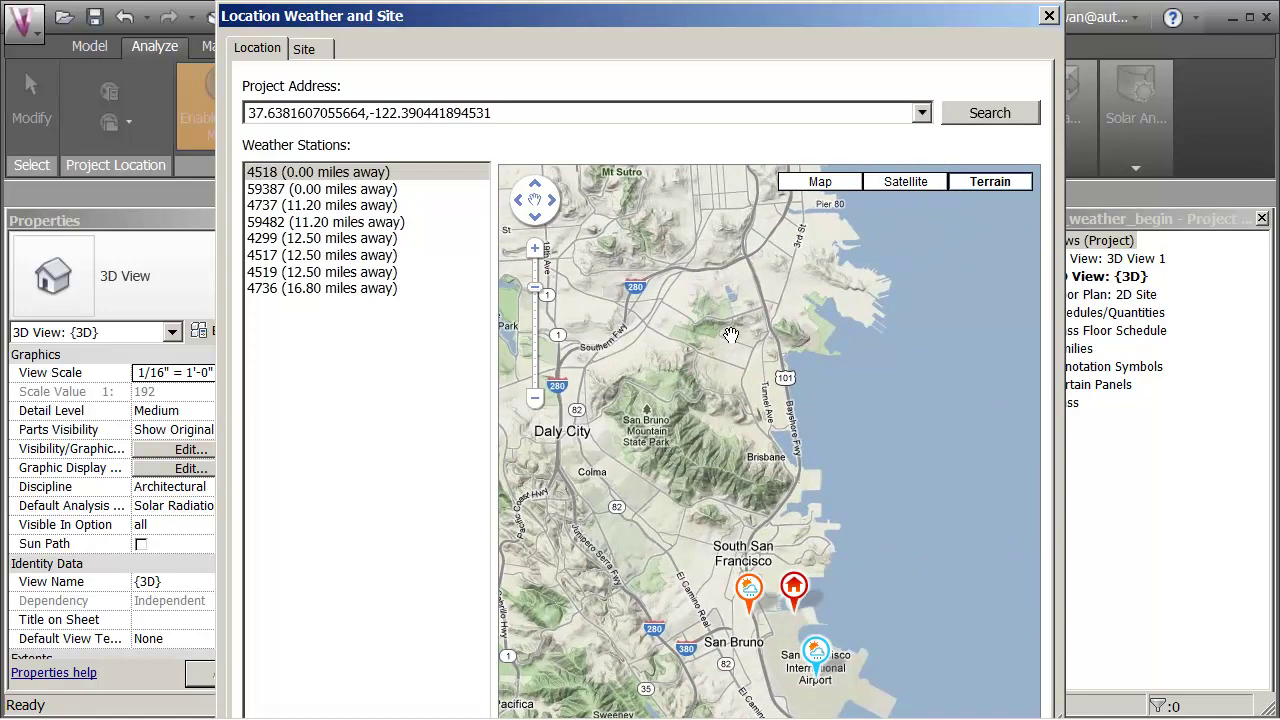
drag(799, 424, 800, 346)
mouse_move(800, 532)
mouse_down()
mouse_move(763, 433)
mouse_move(763, 388)
mouse_move(797, 368)
mouse_move(900, 363)
mouse_move(796, 292)
mouse_up()
click(763, 368)
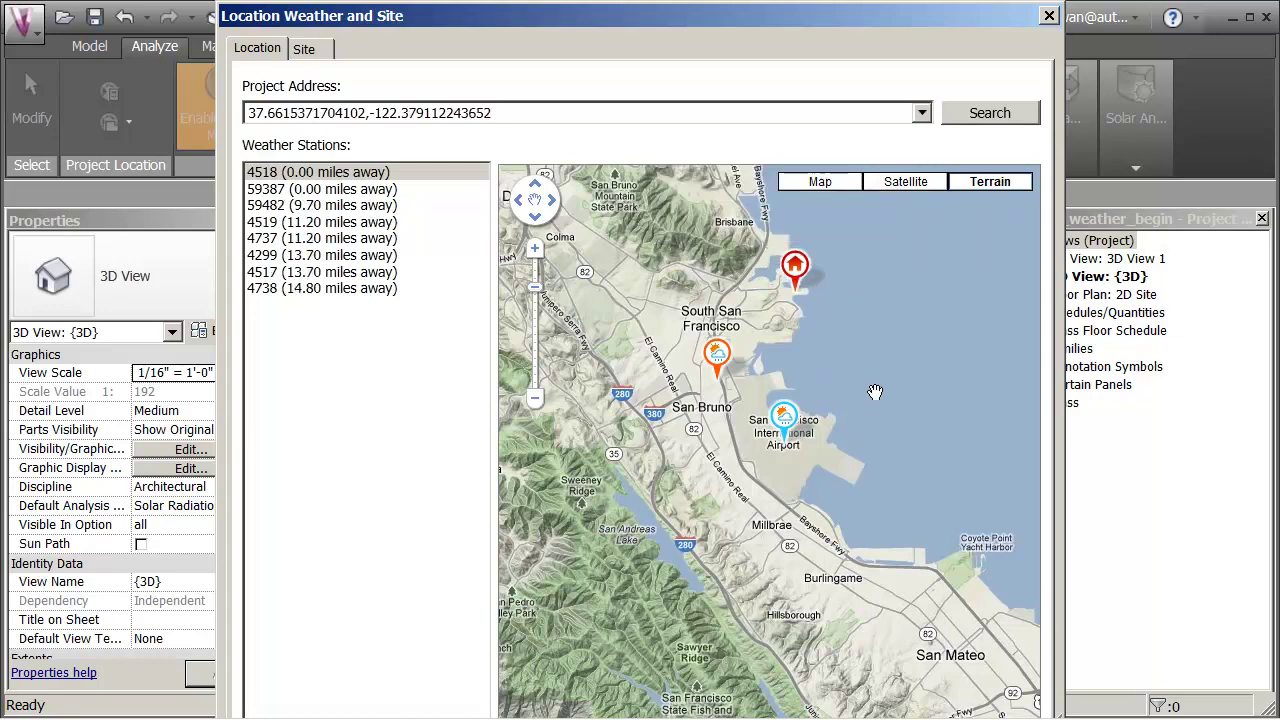
- Compare weather stations 4518 and 59387 near the airport, and select station 4518 for the project
drag(888, 378, 897, 489)
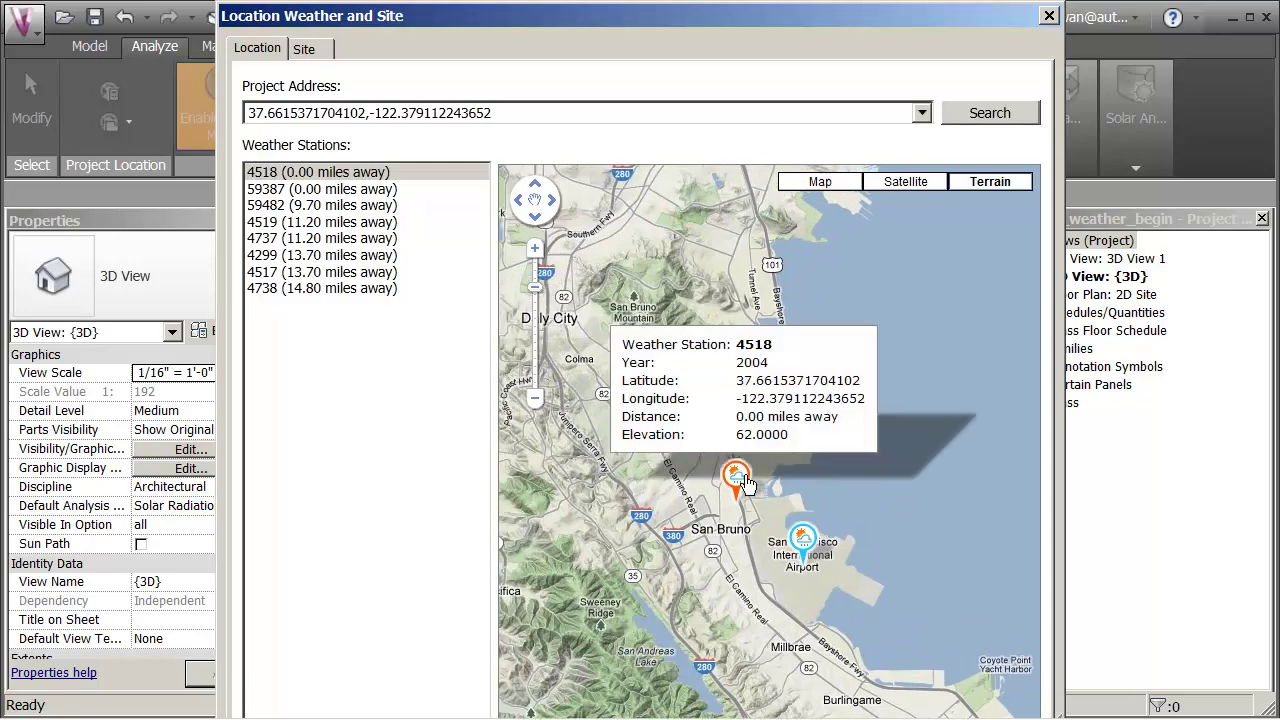
drag(662, 355, 684, 386)
scroll(684, 386, down, 1)
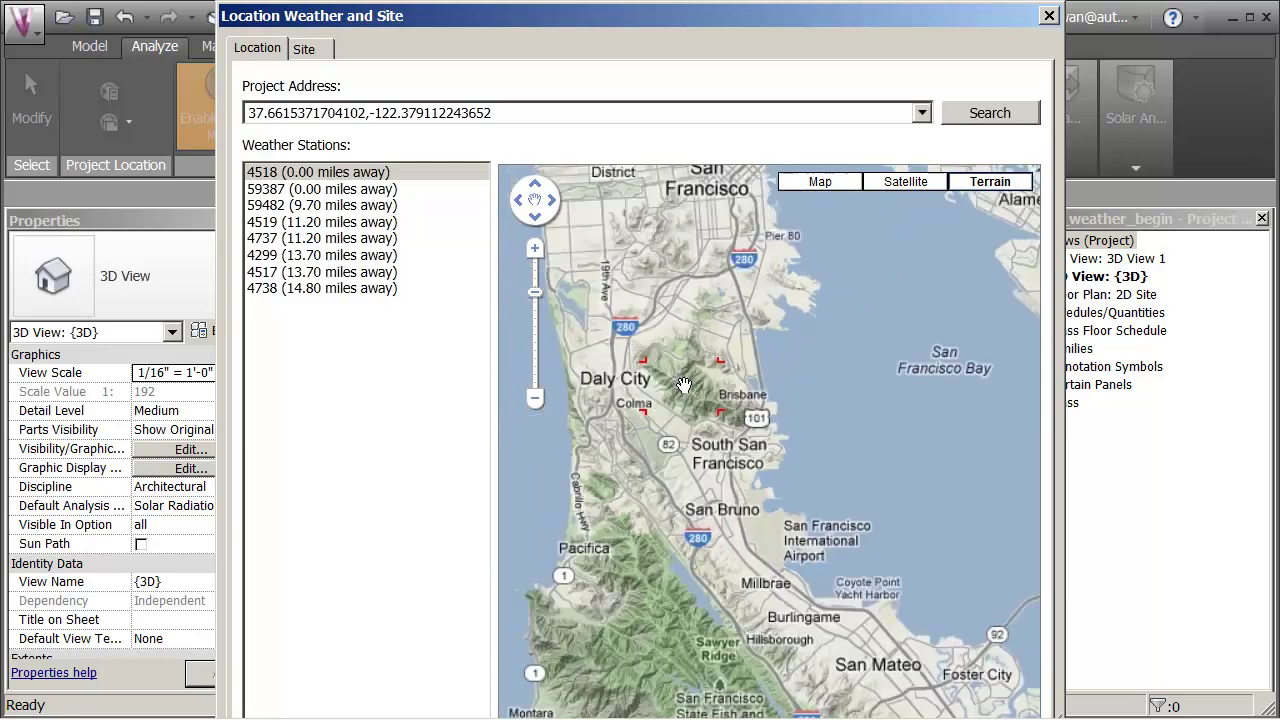
scroll(684, 386, up, 1)
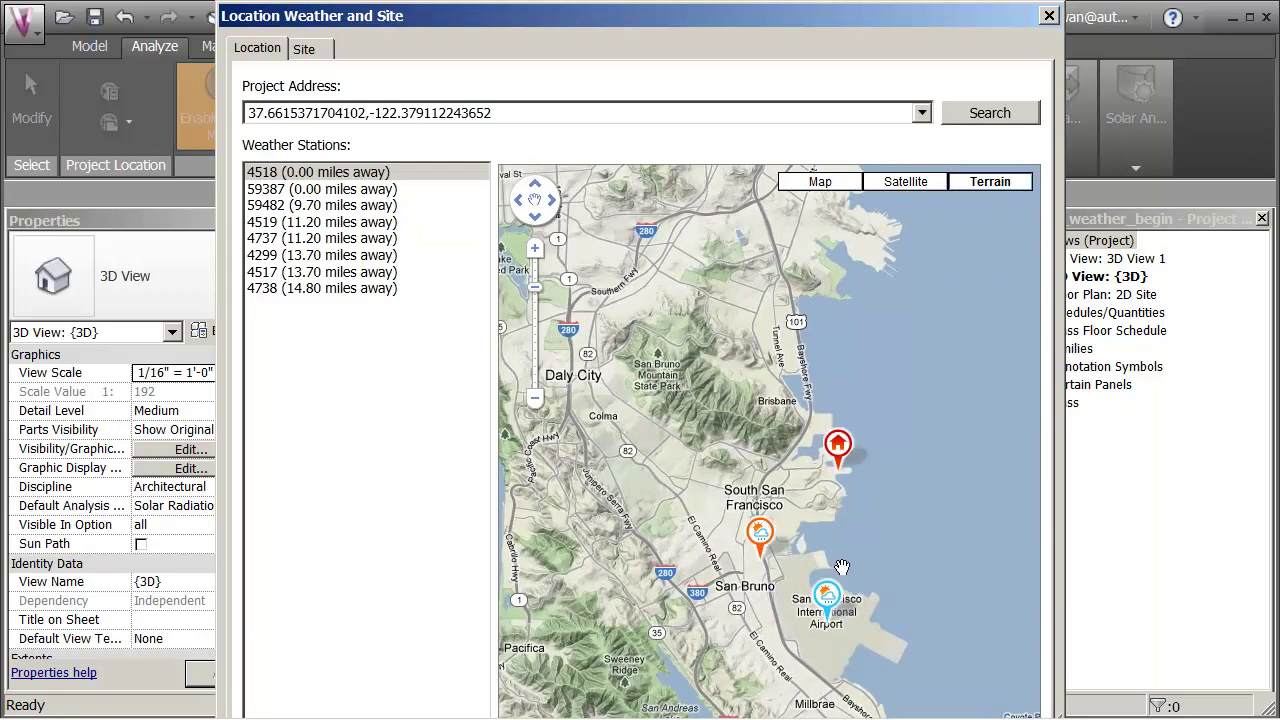
mouse_move(843, 623)
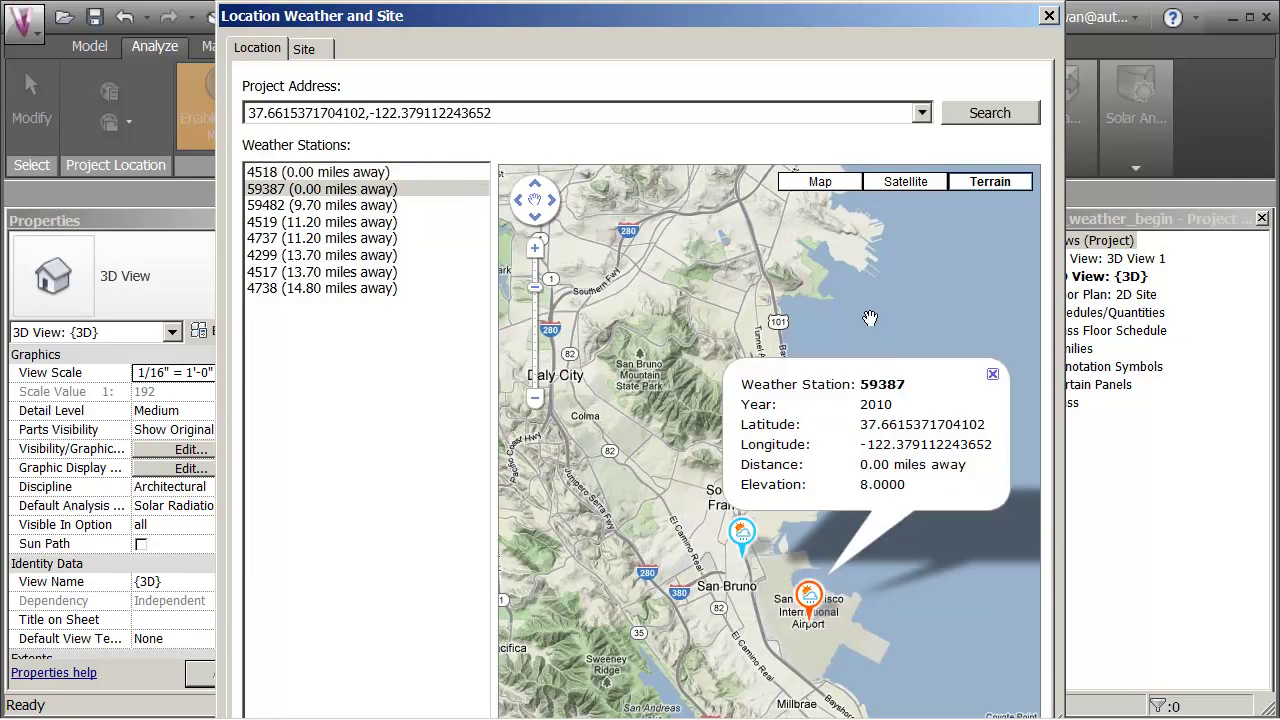
mouse_move(740, 530)
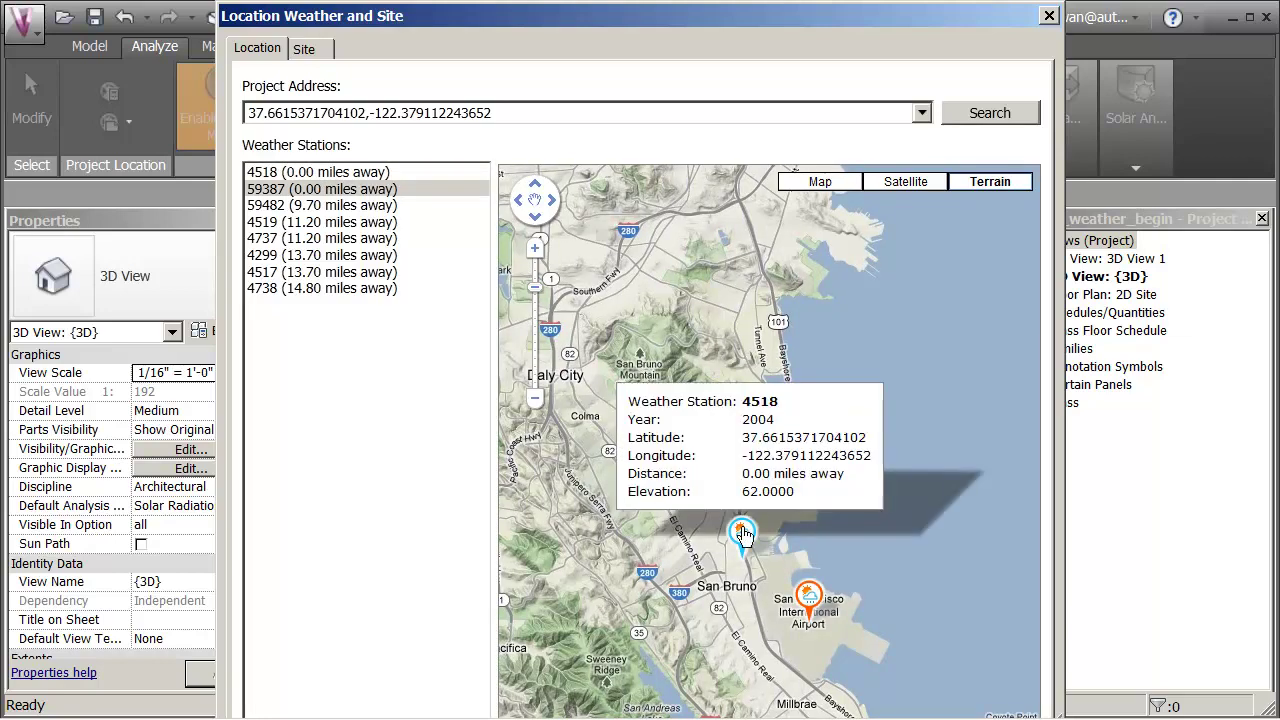
click(740, 530)
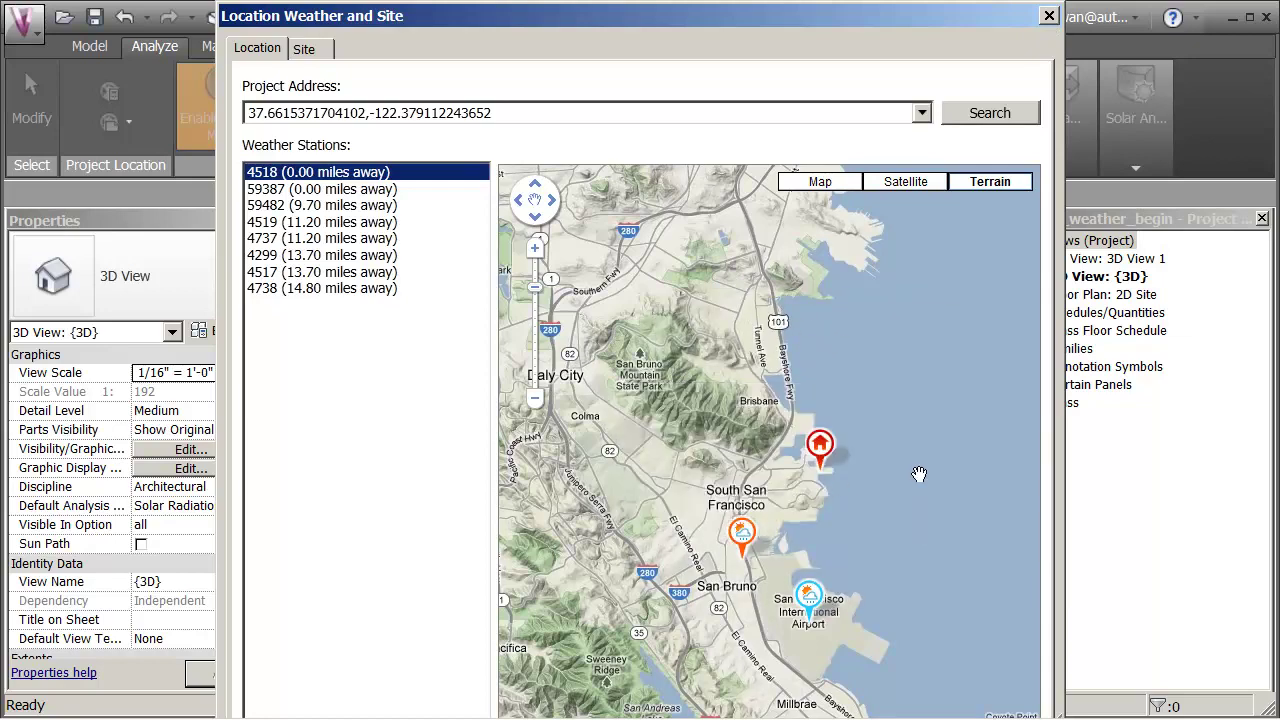
- Examine the project site and nearby weather stations on satellite imagery, and close the location settings without applying them
drag(866, 396, 852, 318)
mouse_move(889, 366)
mouse_down()
mouse_move(889, 287)
mouse_move(907, 382)
mouse_up()
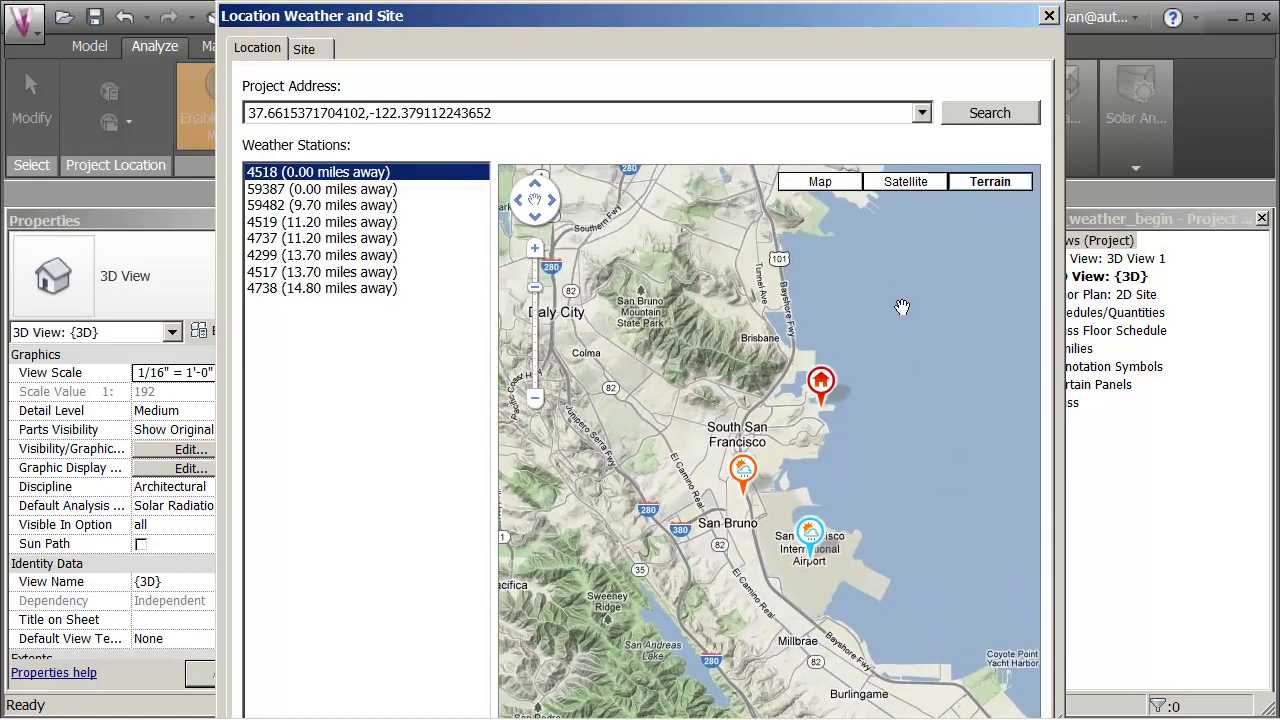
click(906, 183)
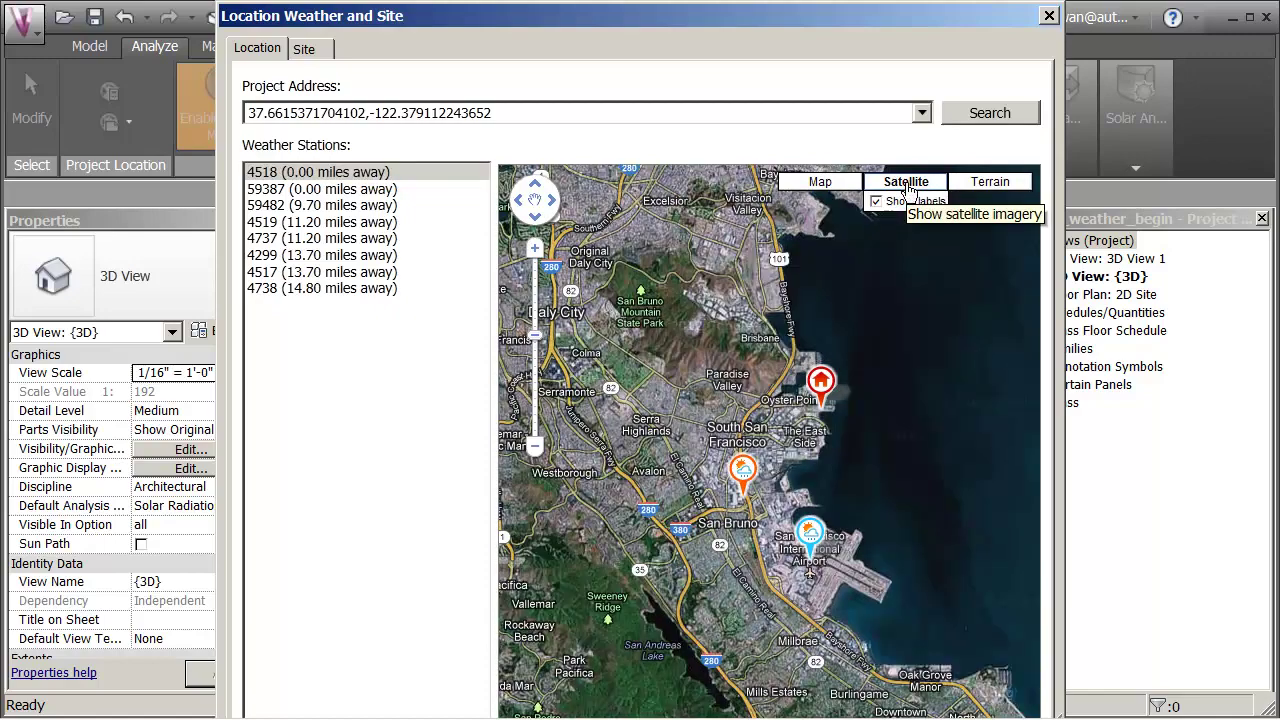
scroll(868, 425, up, 1)
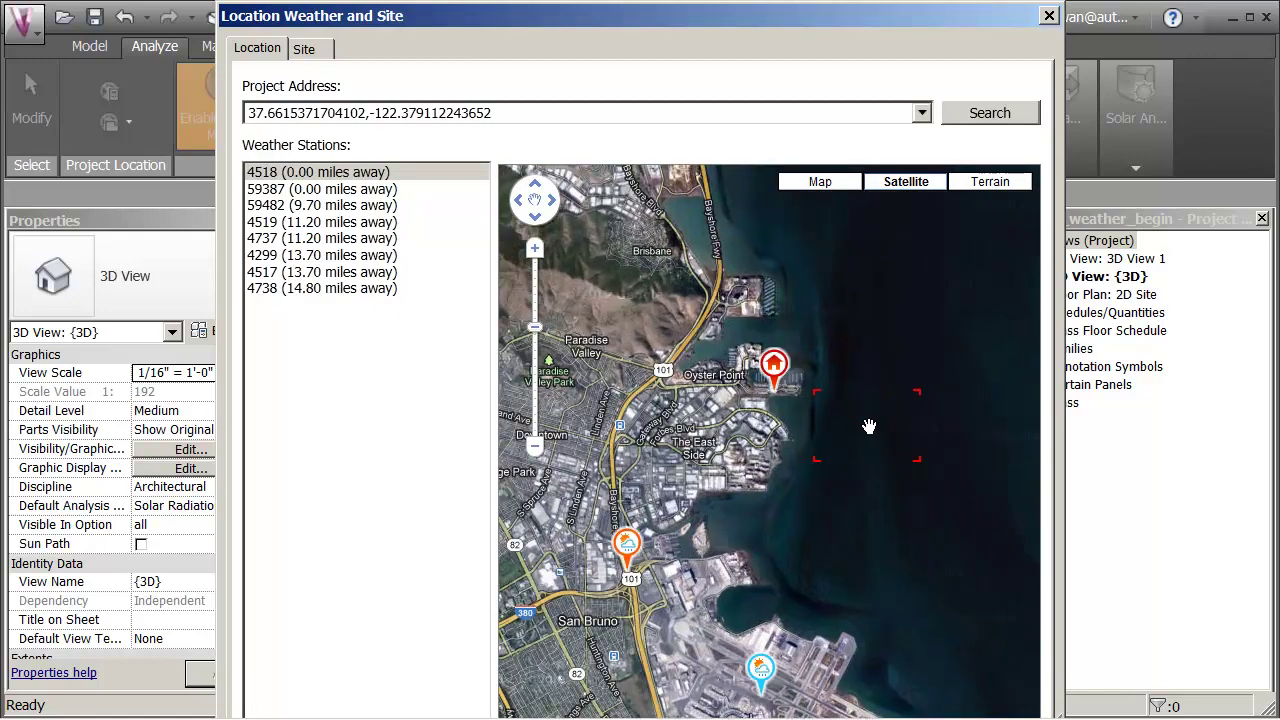
scroll(871, 421, up, 1)
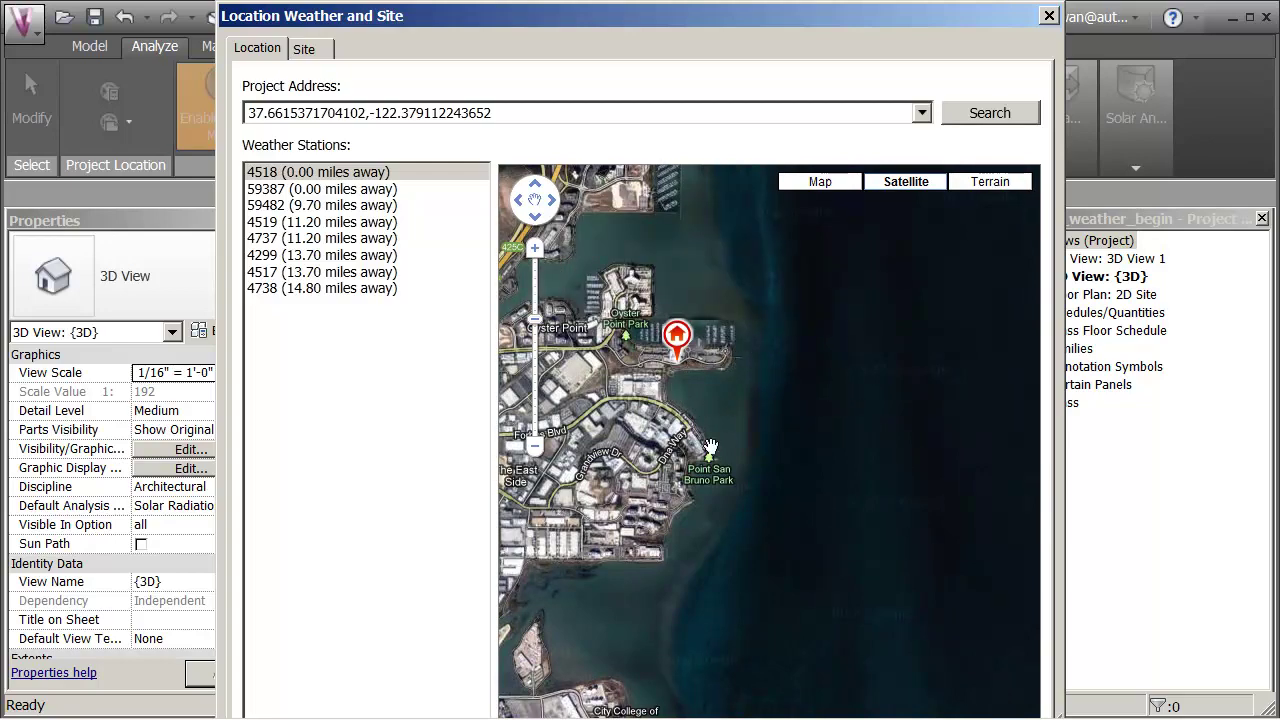
scroll(821, 433, down, 1)
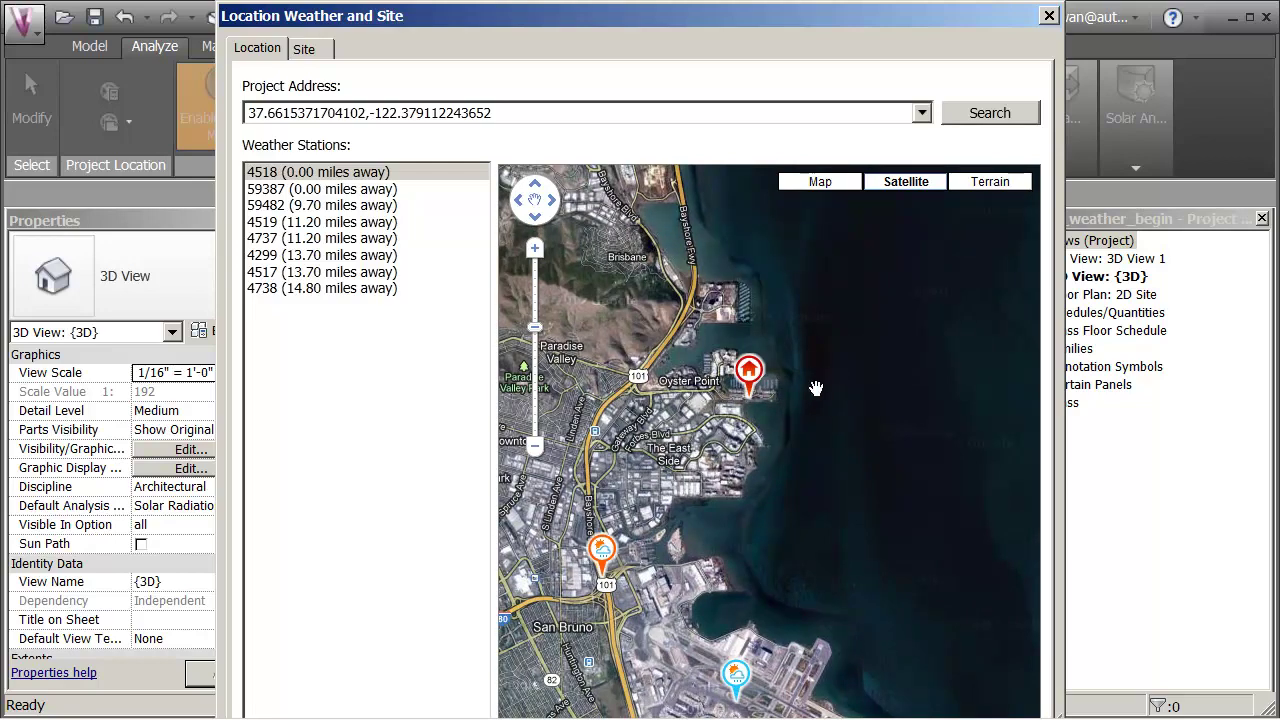
drag(884, 416, 932, 452)
scroll(835, 482, up, 1)
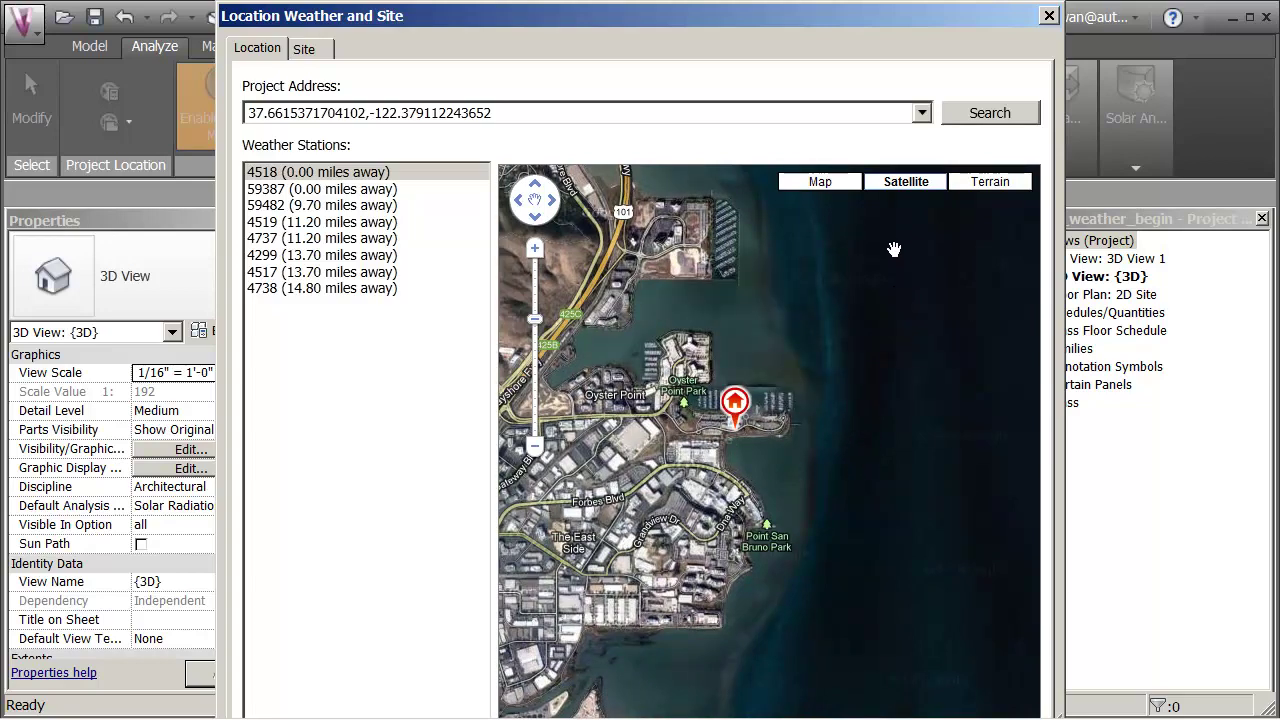
scroll(896, 247, down, 1)
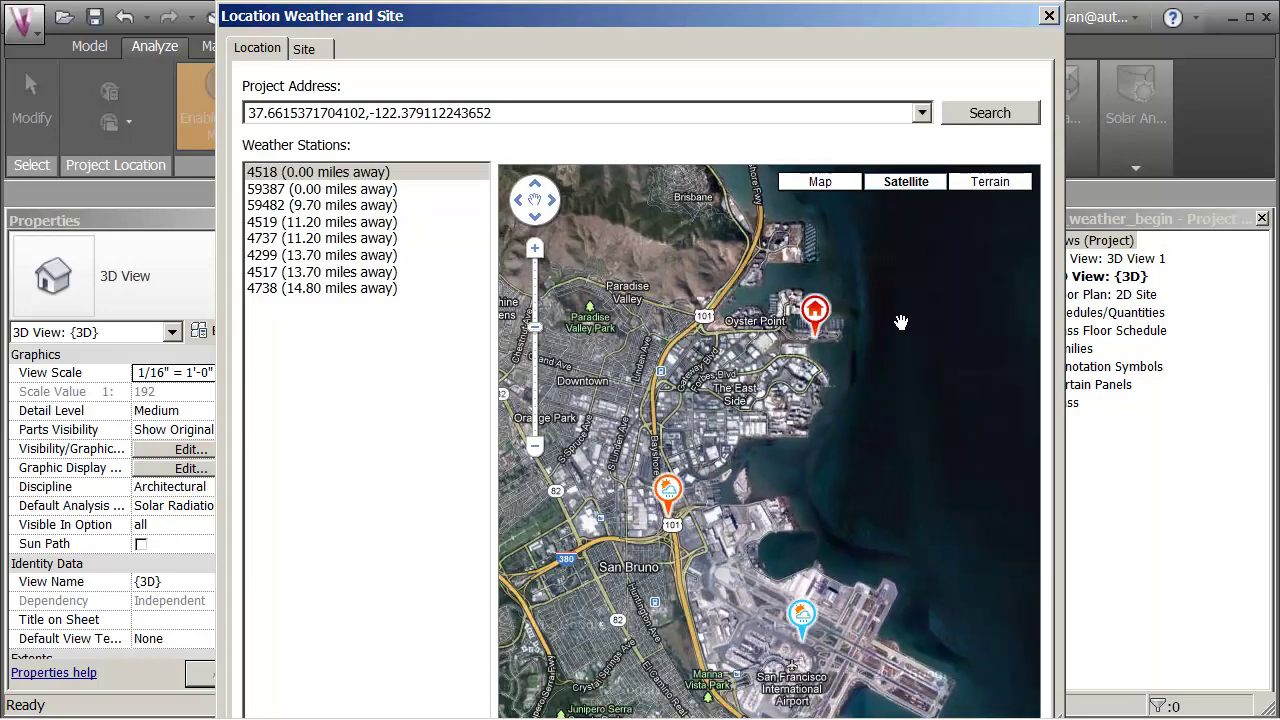
click(1050, 17)
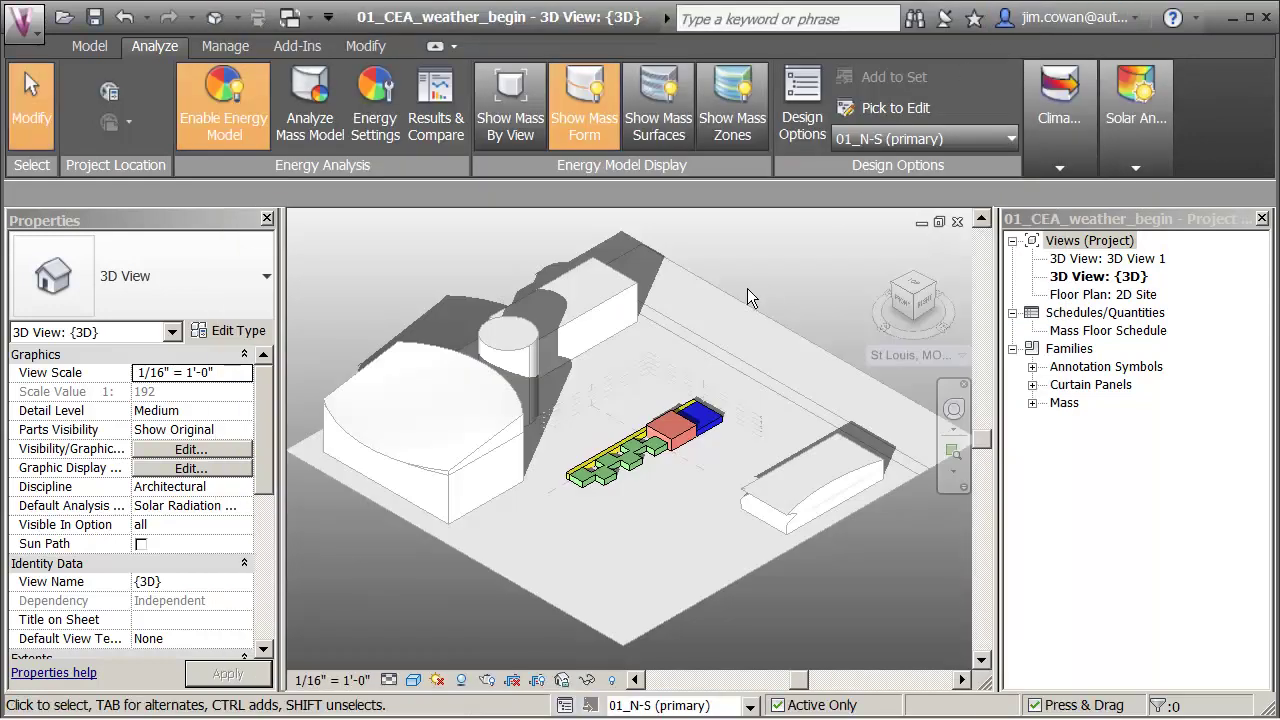